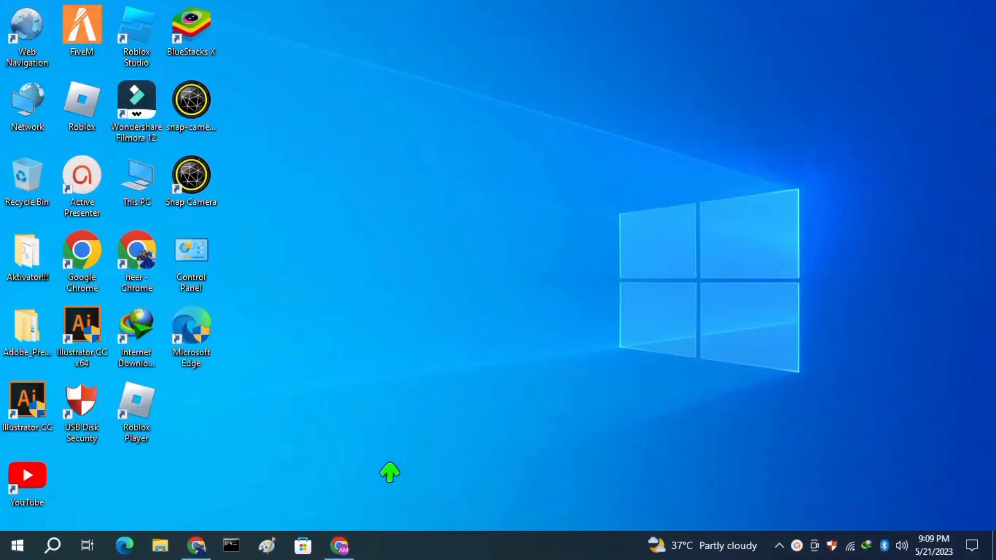
# Launch Google Chrome from the taskbar to a new tab page
pyautogui.click(339, 546)
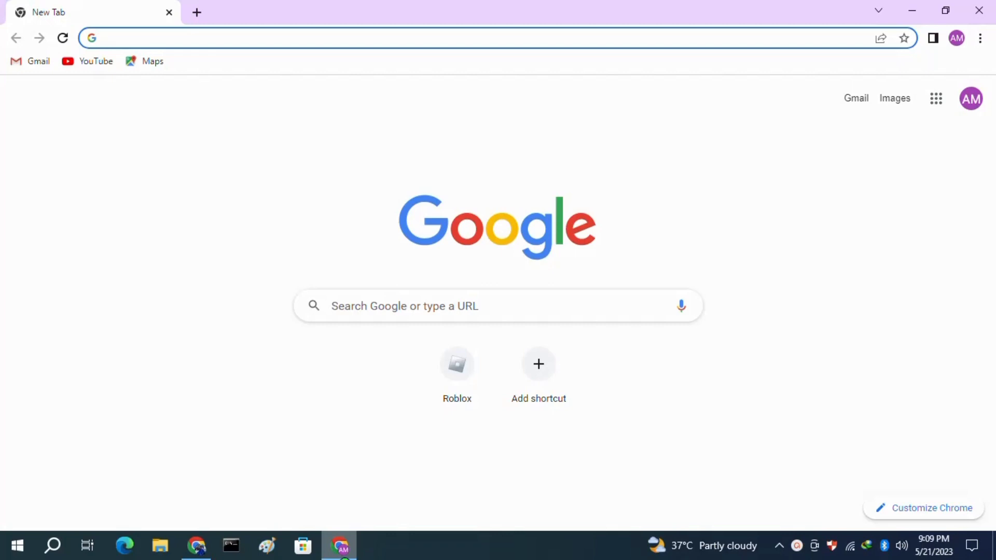
# Reach the full browsing History page from Chrome's main menu
pyautogui.click(980, 41)
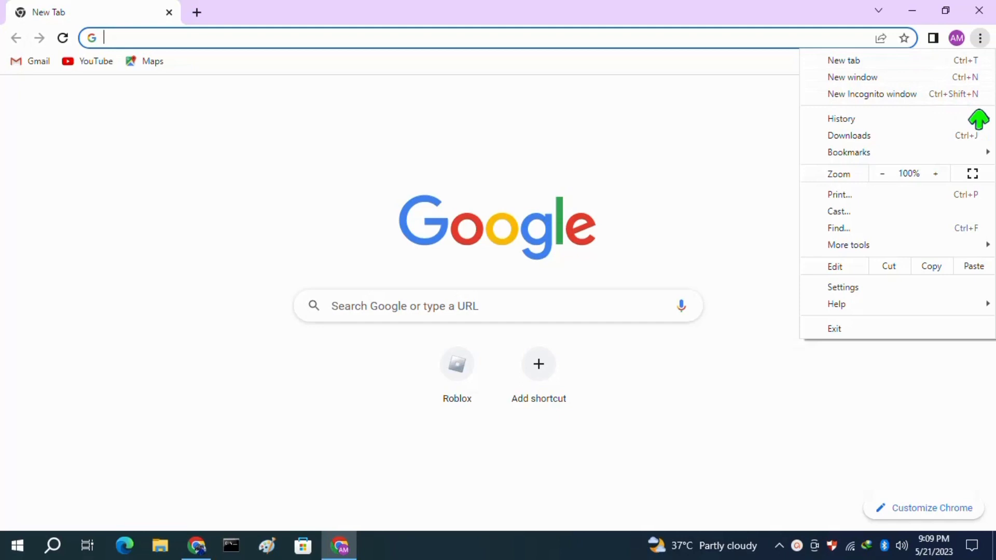
pyautogui.moveTo(842, 118)
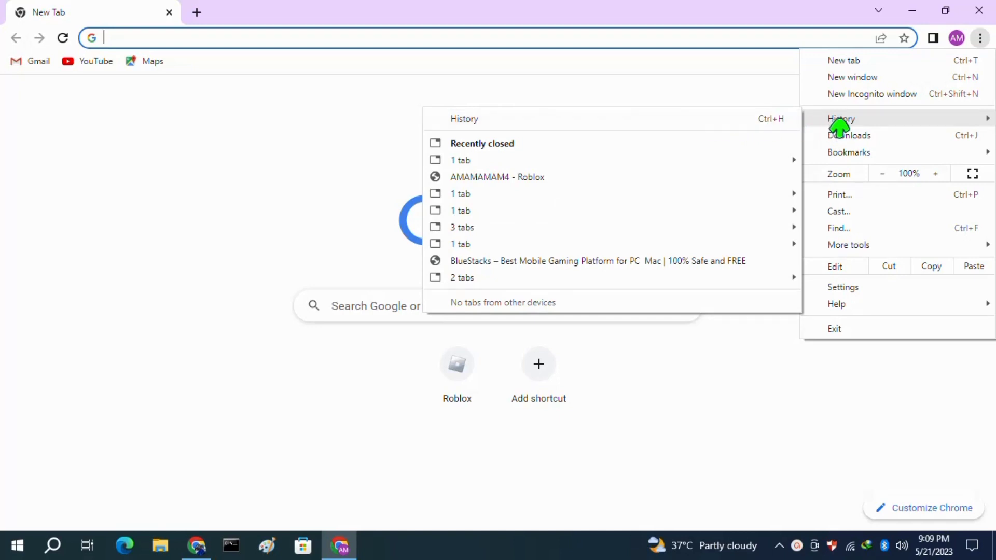
pyautogui.click(697, 119)
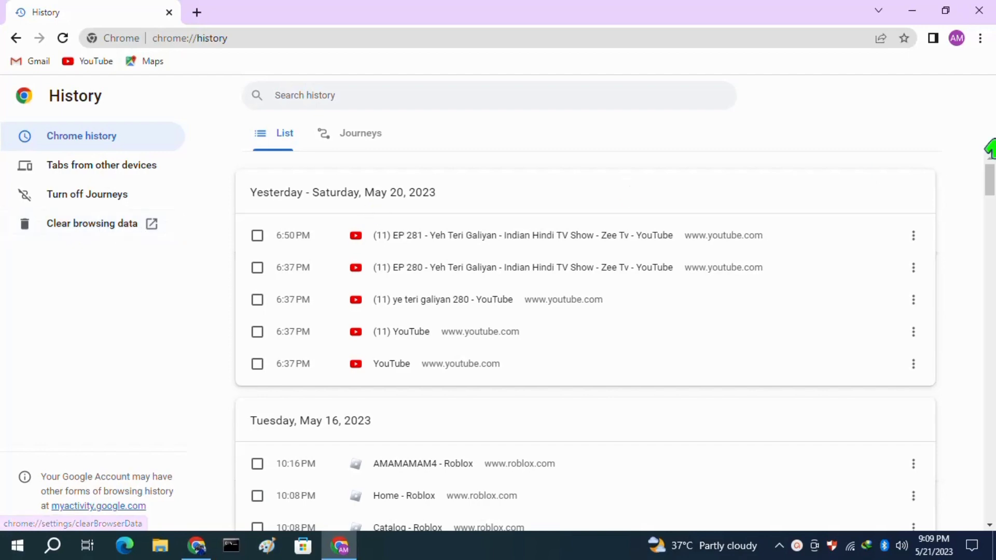
pyautogui.moveTo(989, 181)
pyautogui.mouseDown()
pyautogui.moveTo(990, 423)
pyautogui.moveTo(990, 162)
pyautogui.mouseUp()
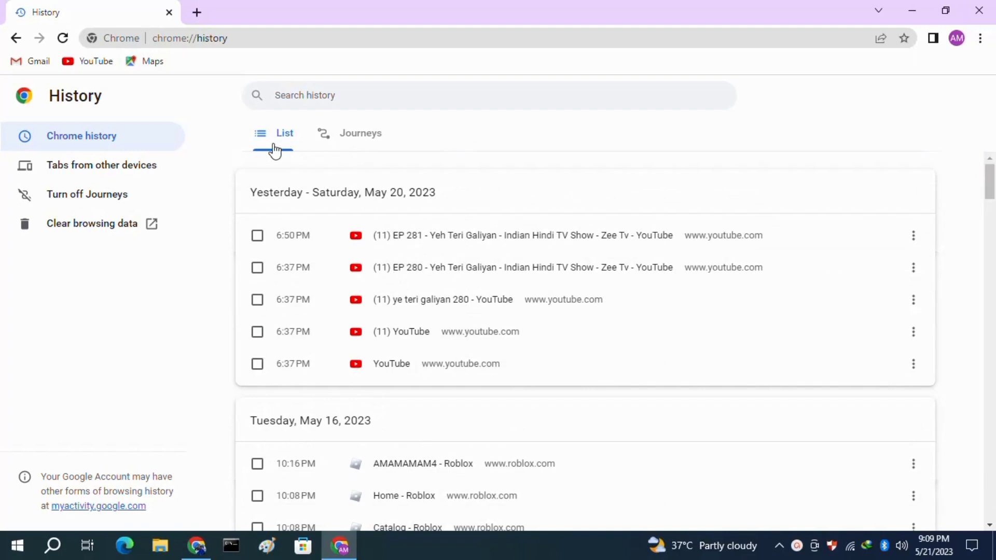
# Bring up the Clear browsing data dialog from the History sidebar
pyautogui.click(123, 228)
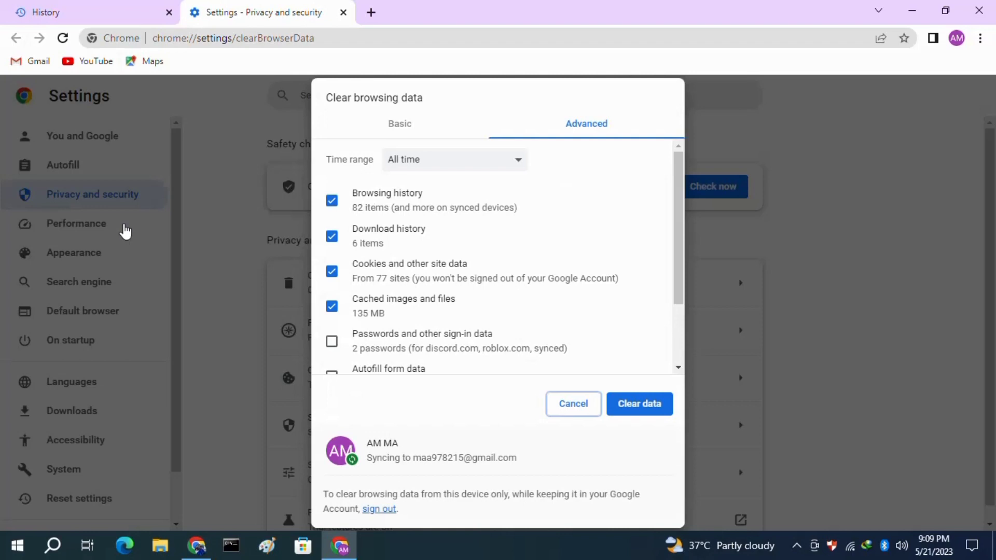
# Clear only Browsing history for all time in Basic, keeping cookies and cached files
pyautogui.click(395, 130)
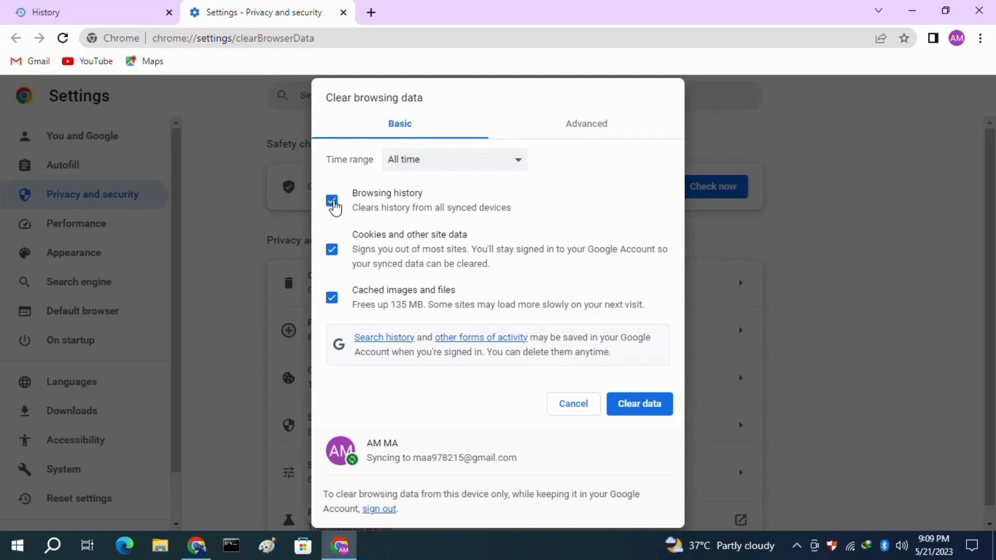
pyautogui.click(333, 250)
pyautogui.click(331, 204)
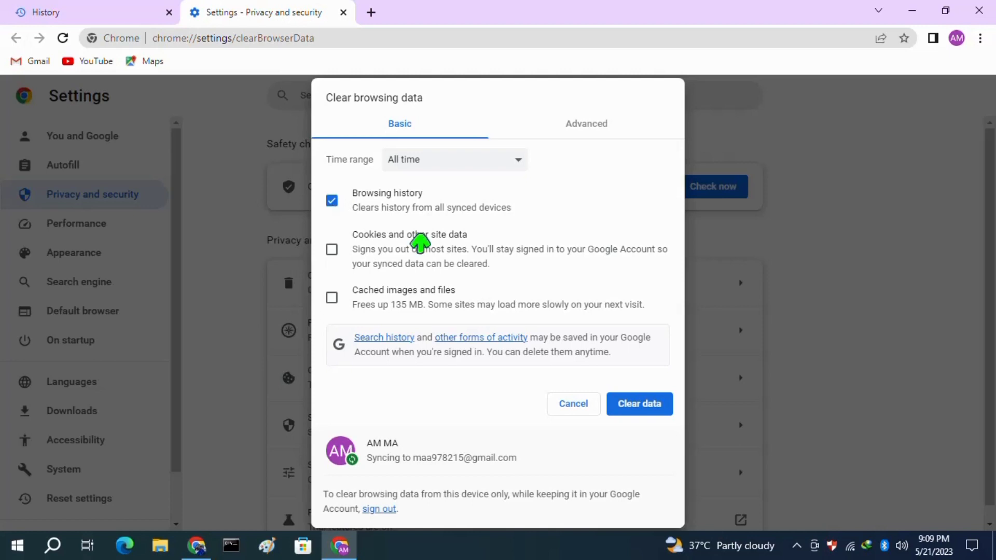
pyautogui.click(652, 407)
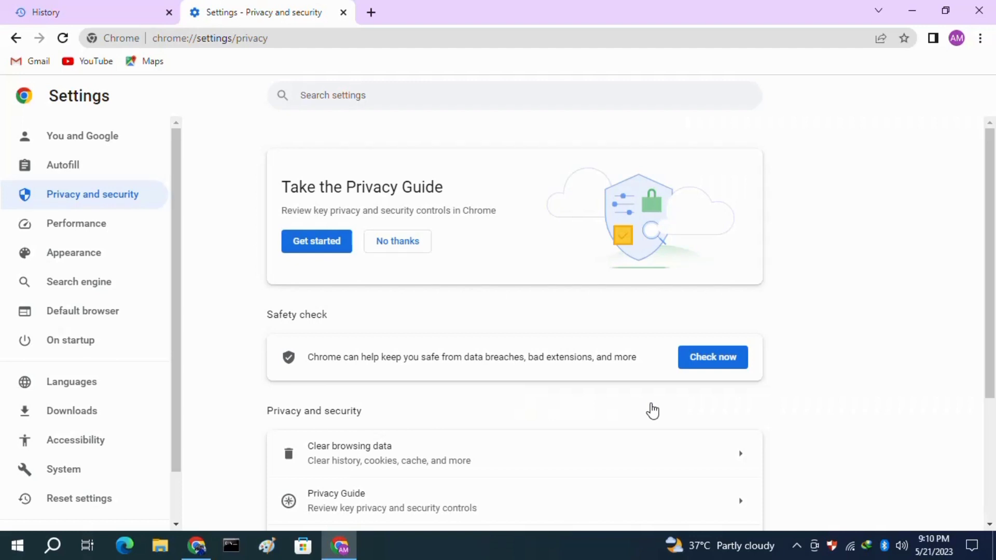
# Return to the empty History page and highlight 'Your browsing history appears here'
pyautogui.click(132, 11)
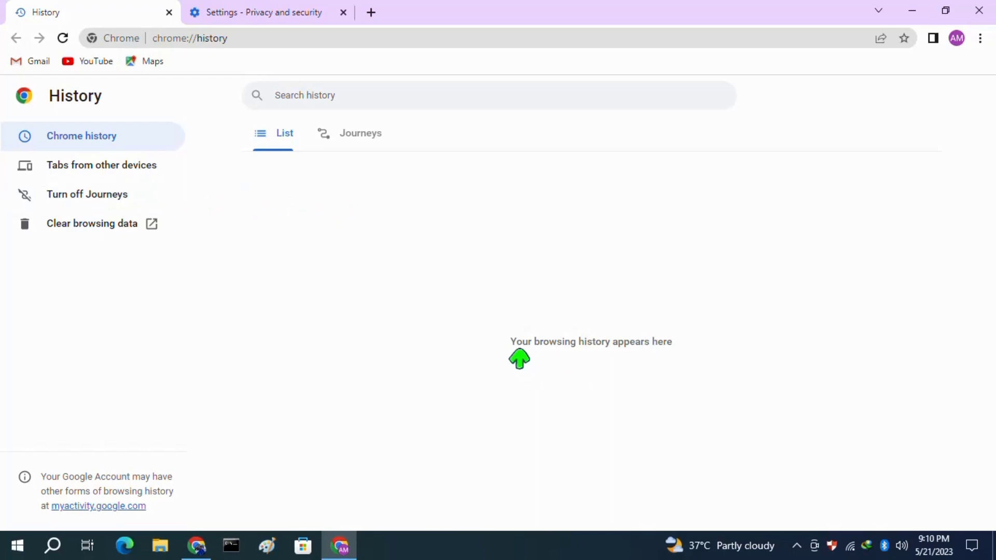
pyautogui.moveTo(515, 340); pyautogui.dragTo(736, 330)
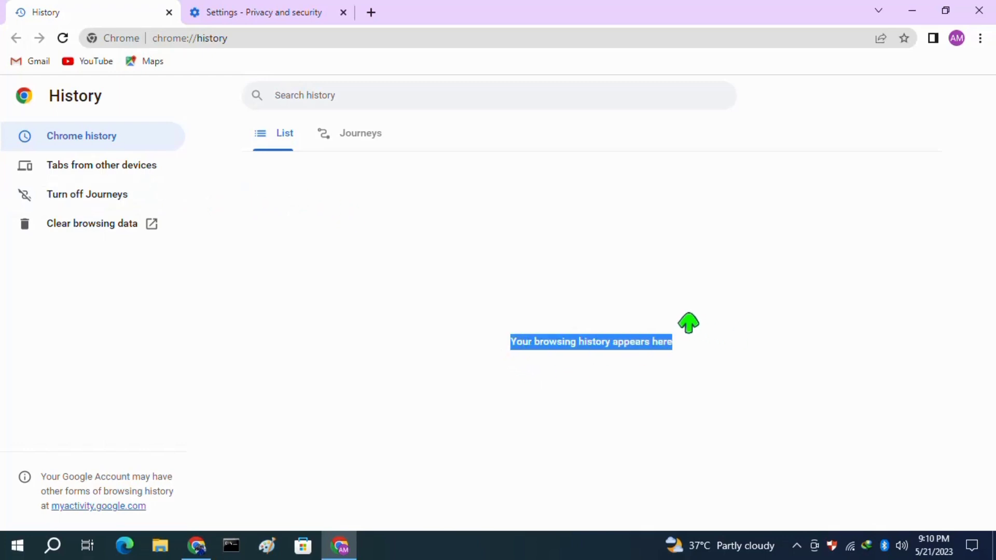